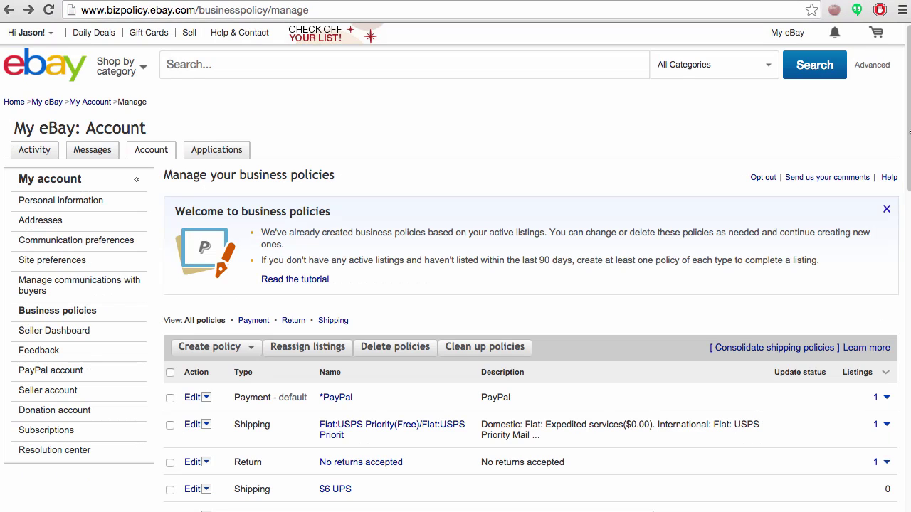
- Open eBay's Manage your business policies page from My eBay > Account > Business policies
mouse_move(142, 148)
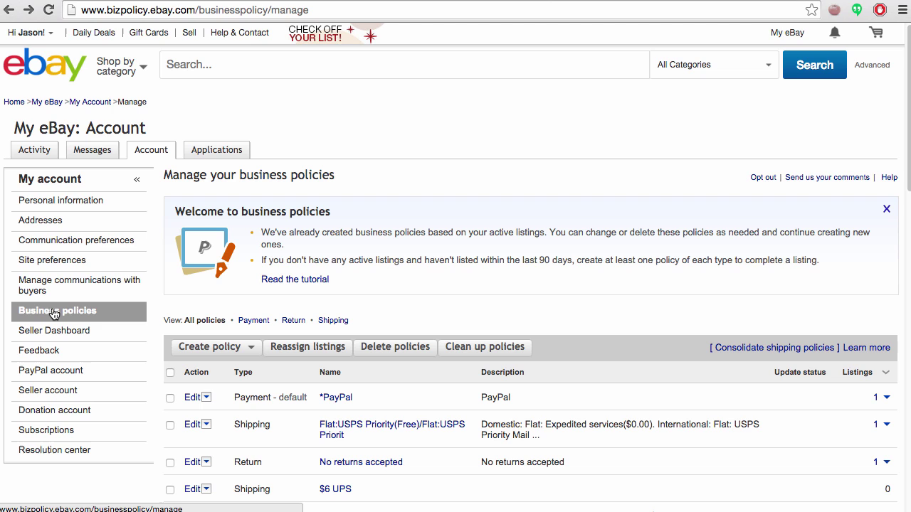
- Load bit.ly/ebayprofiles in Chrome to return to the eBay business policies page
click(253, 10)
text(bit.ly/ebayprofiles)
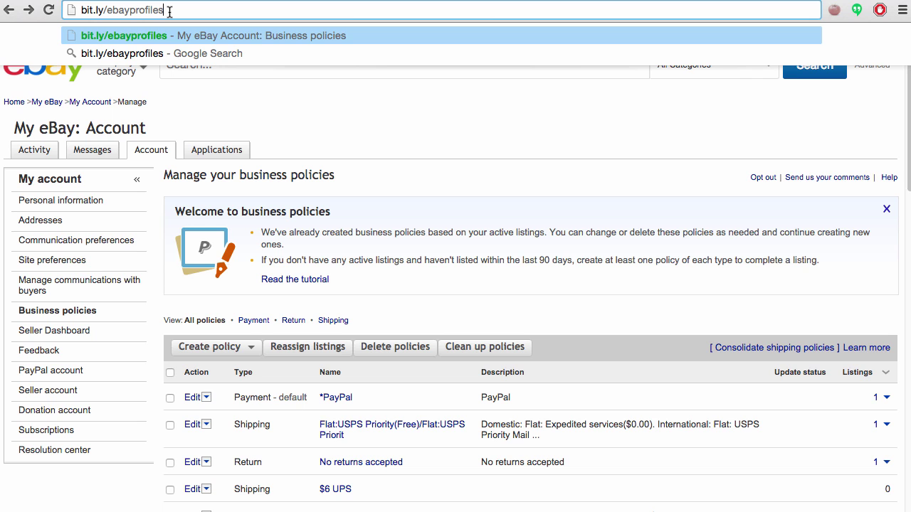
key(Return)
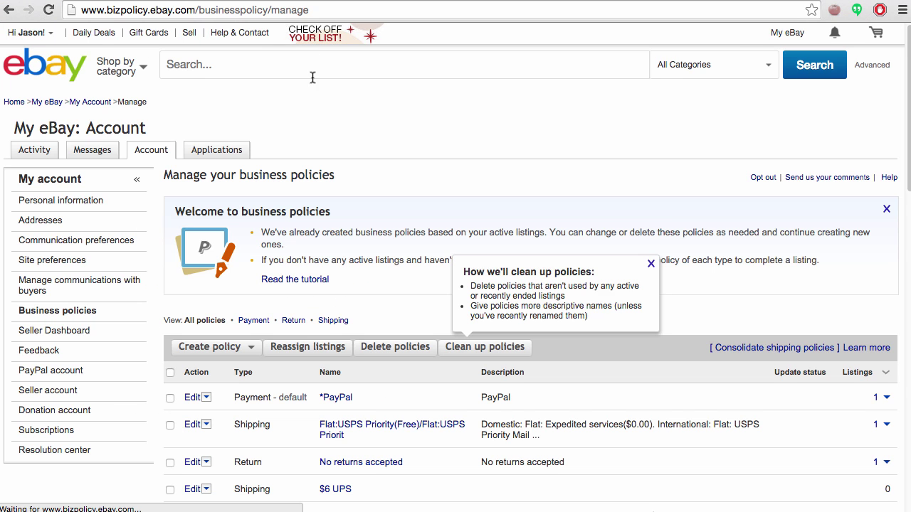
- Close the 'How we'll clean up policies' tip and review the three-page policy list
click(458, 131)
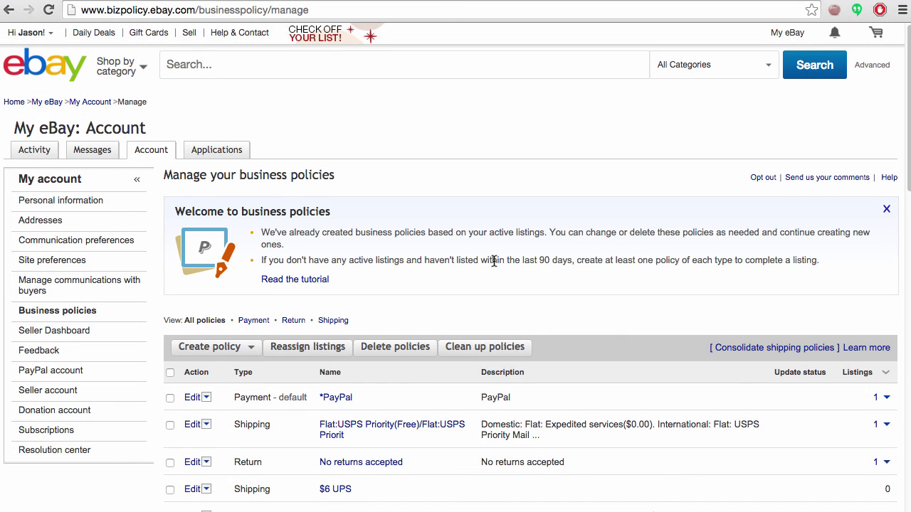
scroll(494, 260, down, 5)
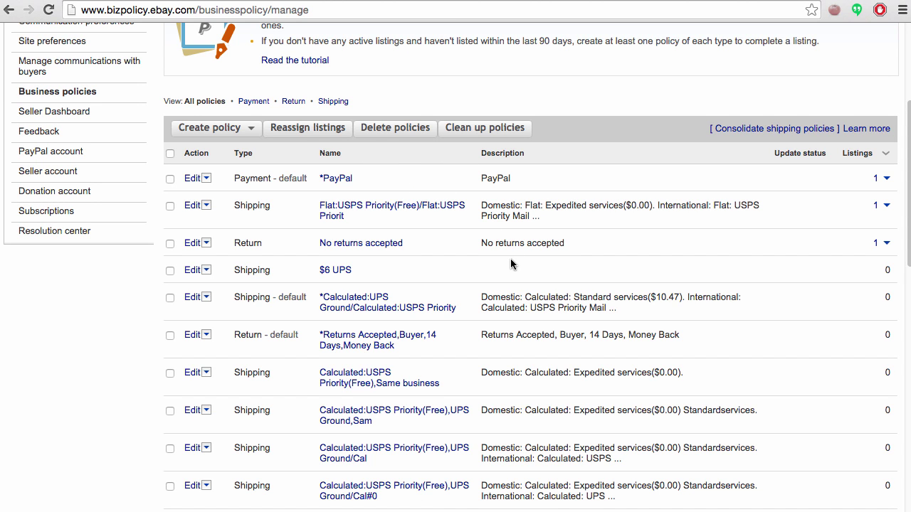
scroll(510, 261, down, 3)
scroll(509, 267, down, 7)
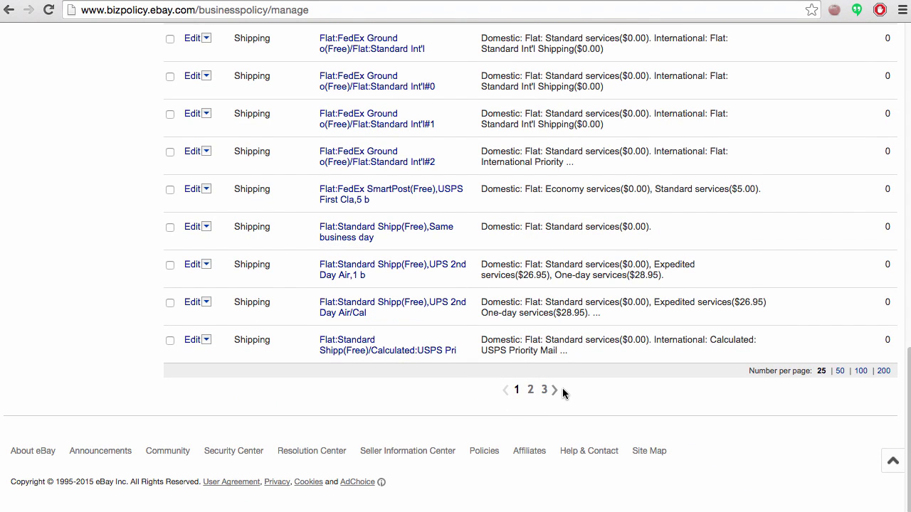
scroll(586, 338, up, 10)
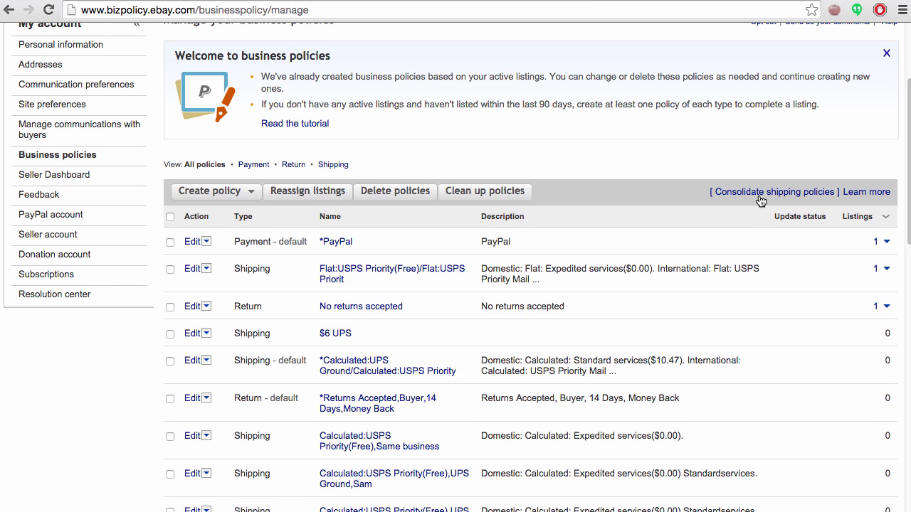
scroll(669, 340, down, 5)
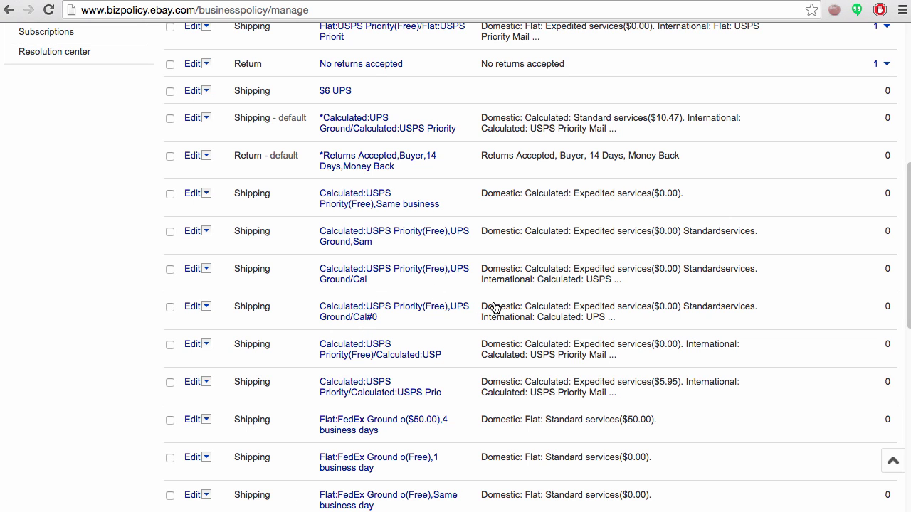
scroll(656, 269, up, 7)
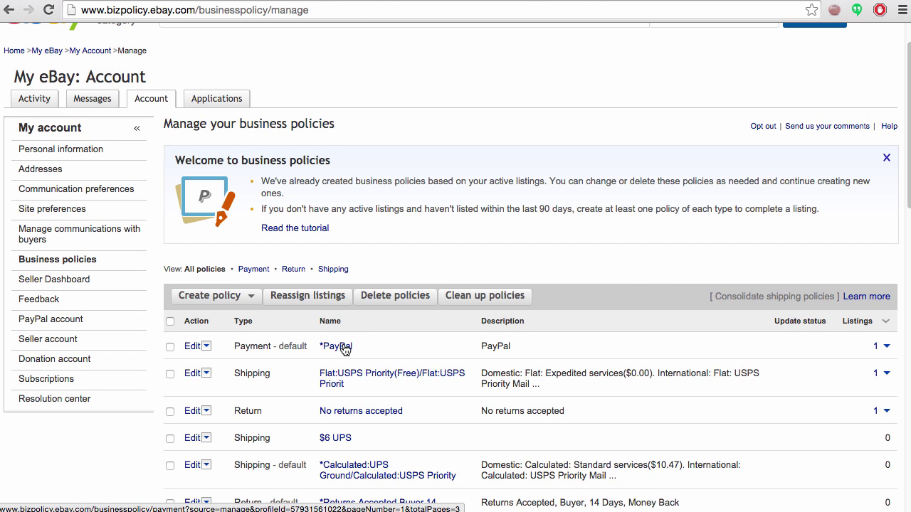
scroll(343, 348, down, 2)
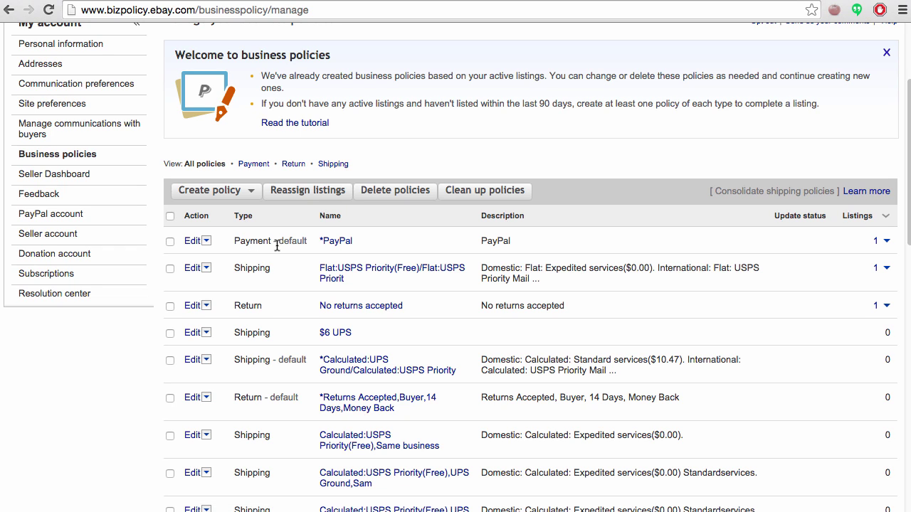
click(194, 362)
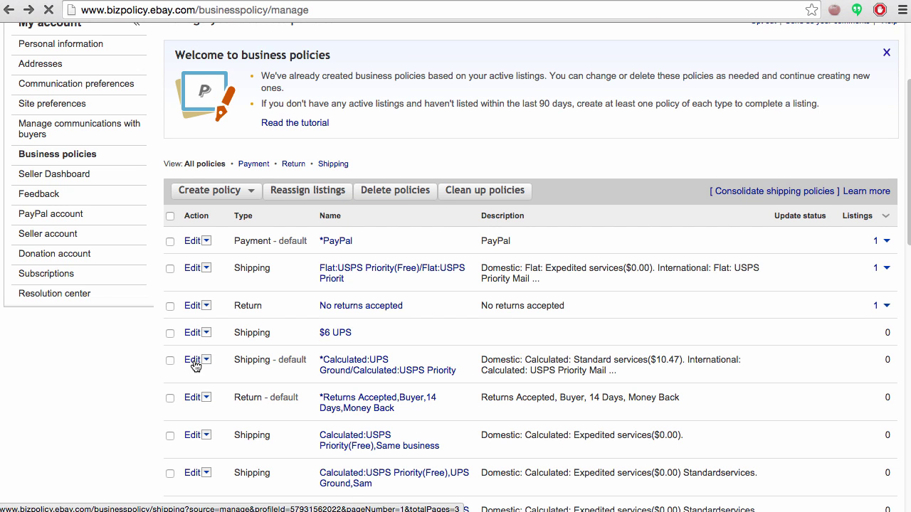
click(286, 229)
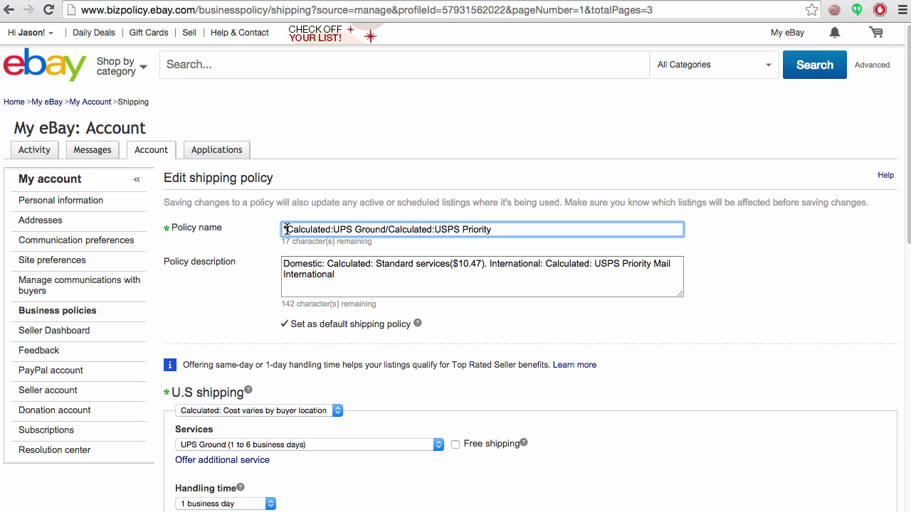
drag(502, 231, 272, 231)
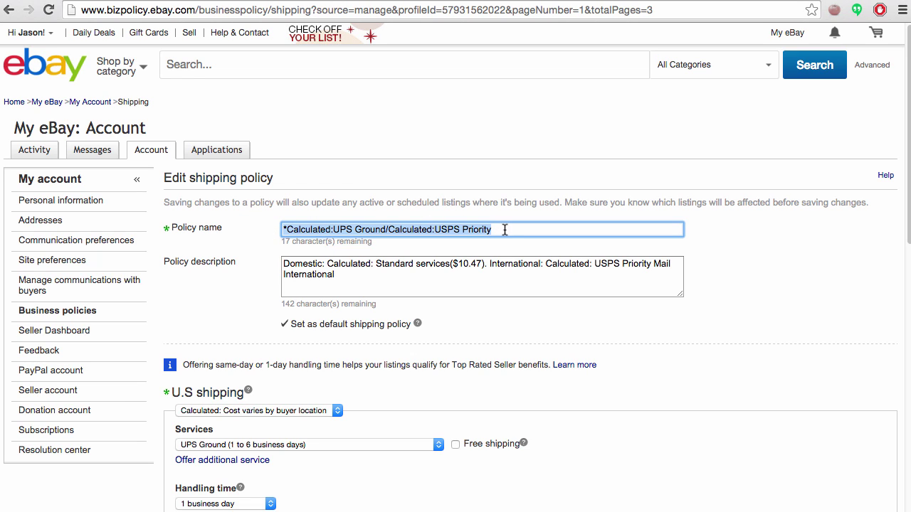
click(10, 8)
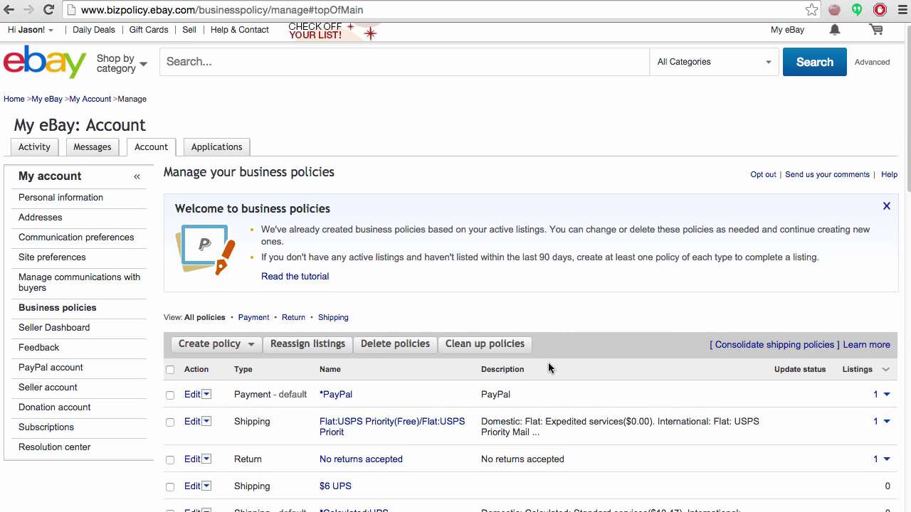
- In Channels settings, expand eBay Main Options down to the Payment, Returns and Shipping Profile fields
scroll(549, 368, down, 4)
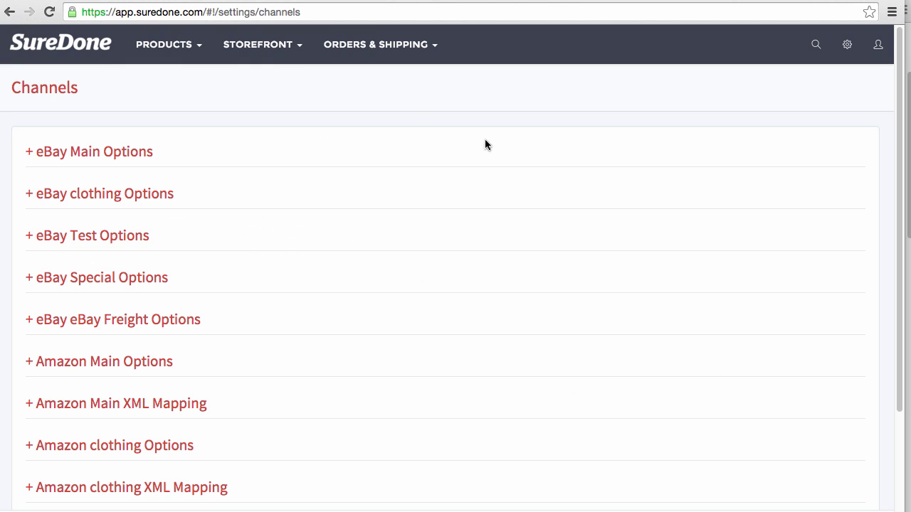
click(847, 45)
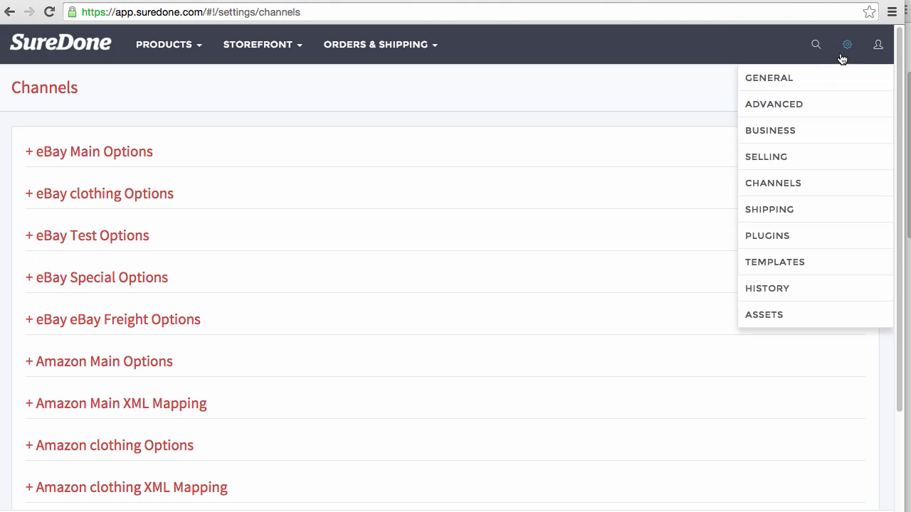
click(747, 191)
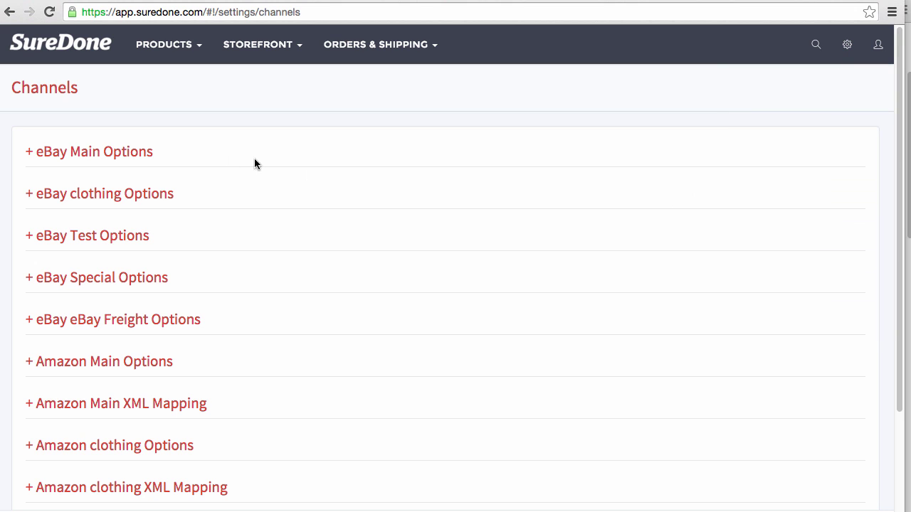
click(90, 152)
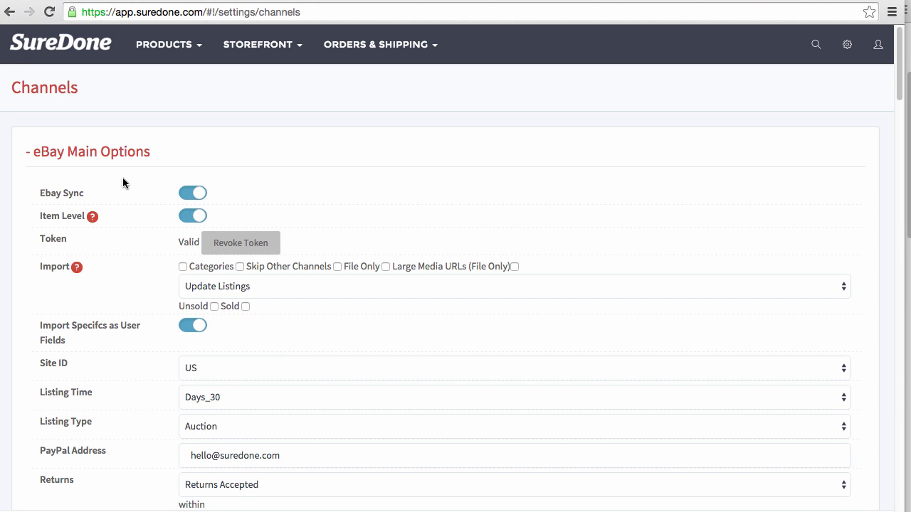
scroll(136, 245, down, 4)
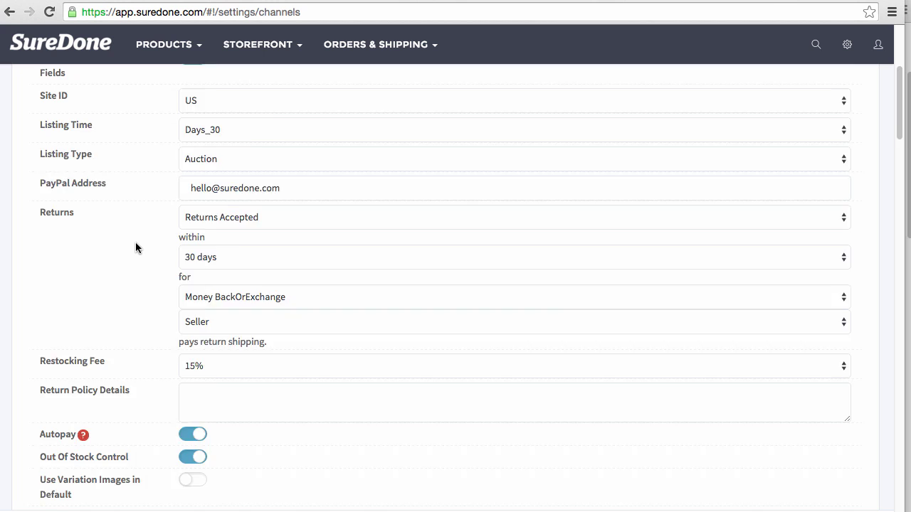
scroll(136, 246, down, 5)
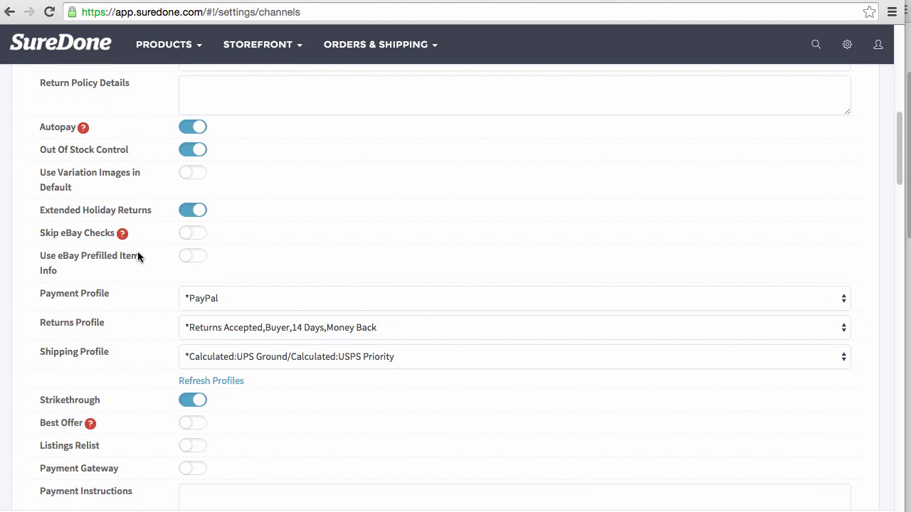
scroll(121, 323, down, 1)
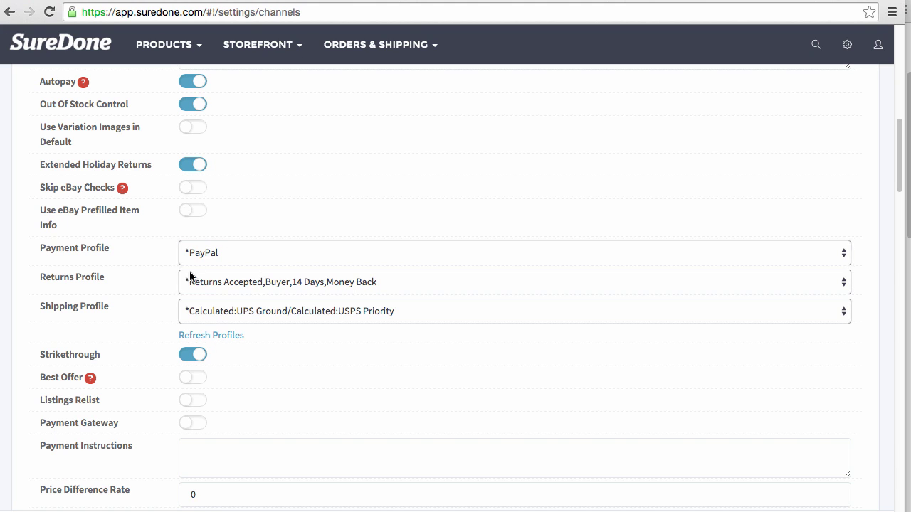
- Refresh profiles, pick *Calculated UPS Ground/USPS Priority shipping and *Returns Accepted 14-day returns, then save
click(221, 338)
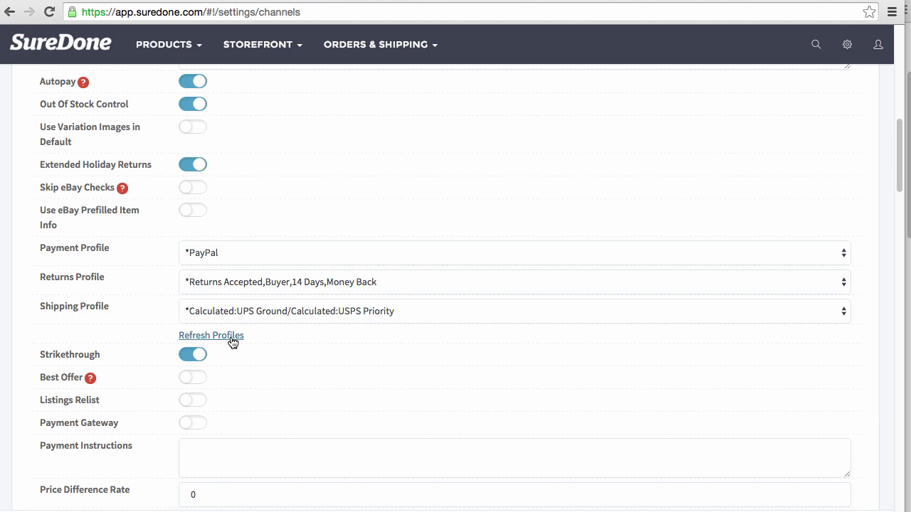
click(242, 311)
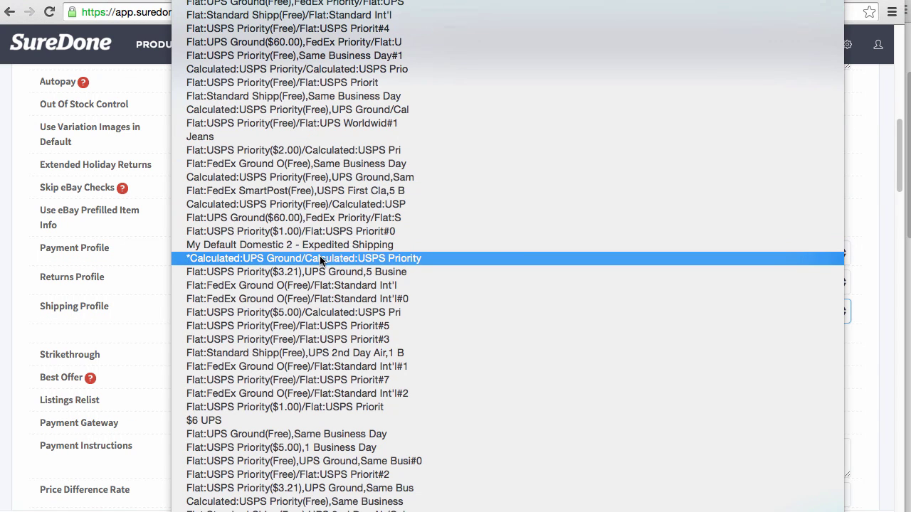
click(220, 262)
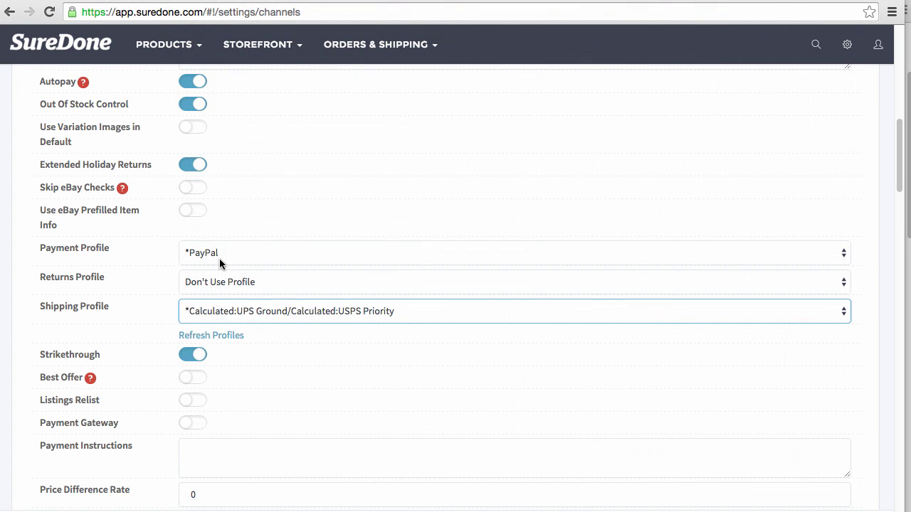
click(238, 288)
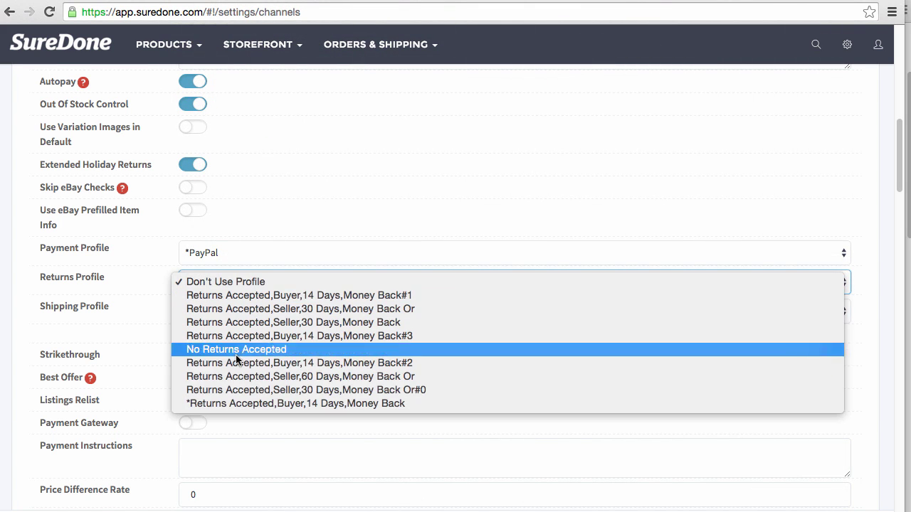
click(232, 404)
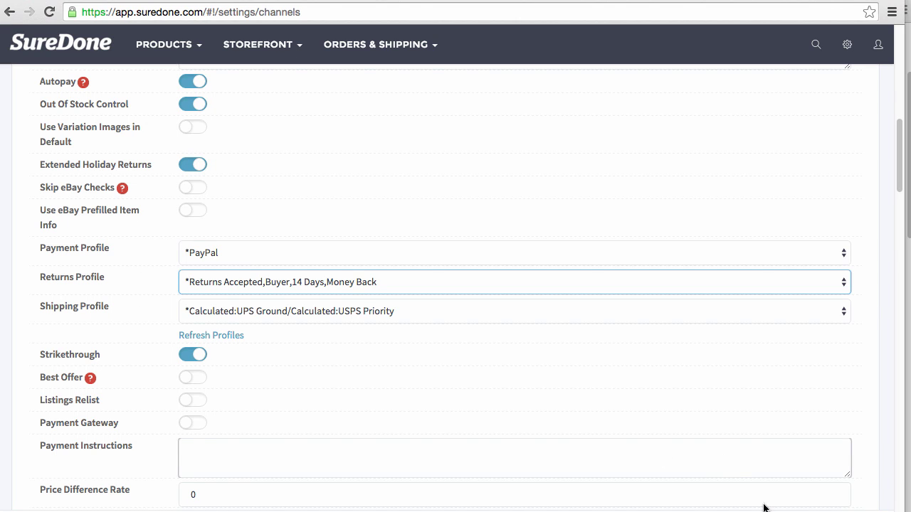
mouse_move(750, 508)
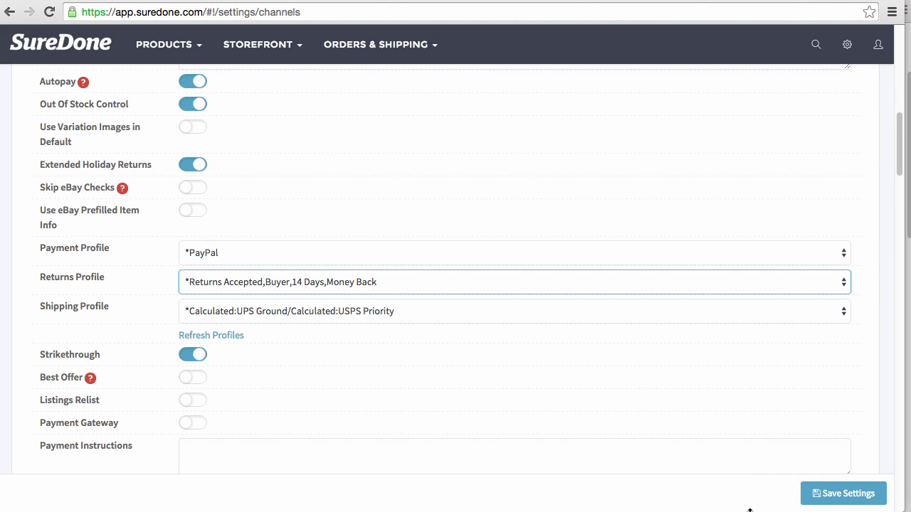
click(852, 498)
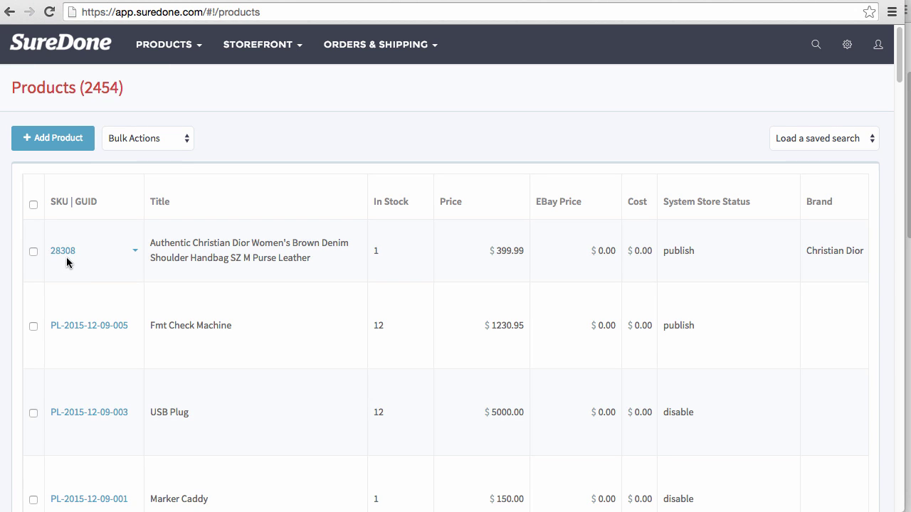
- Open product 28308 and confirm its eBay Main payment profile is *PayPal
click(56, 254)
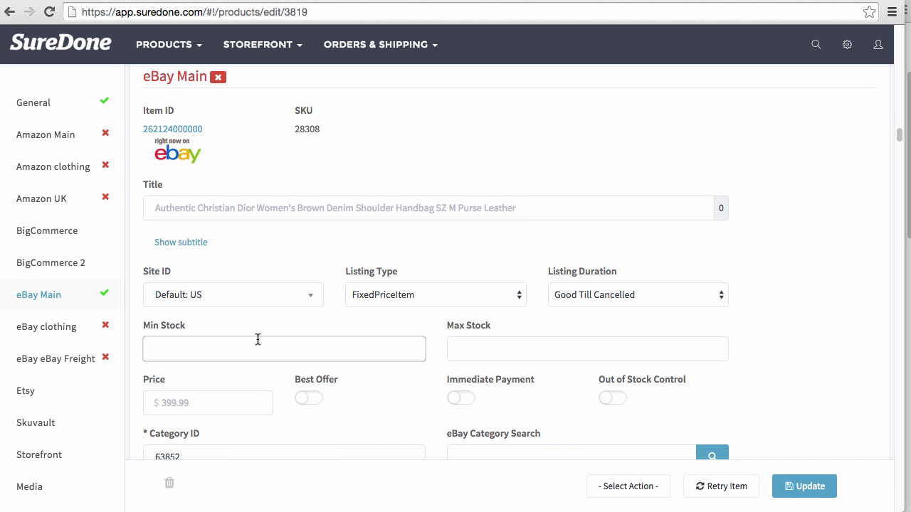
scroll(255, 339, down, 5)
scroll(257, 338, down, 7)
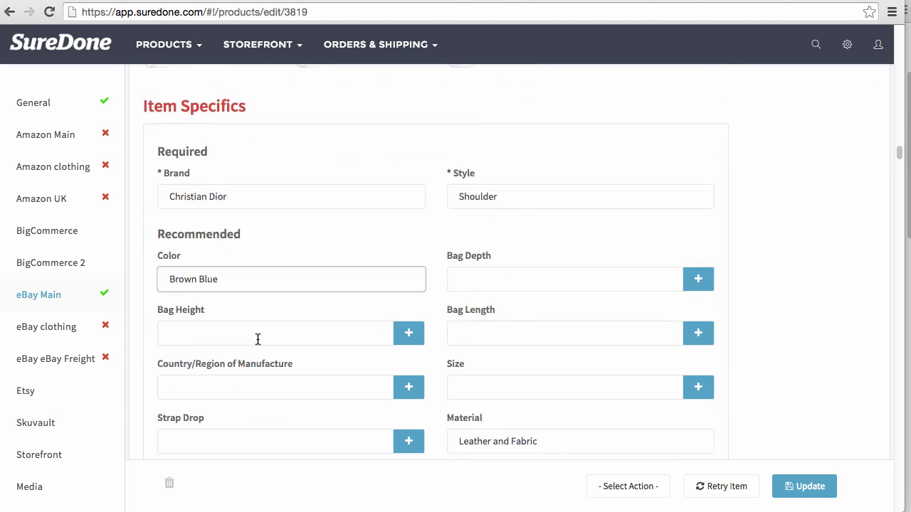
scroll(257, 340, down, 5)
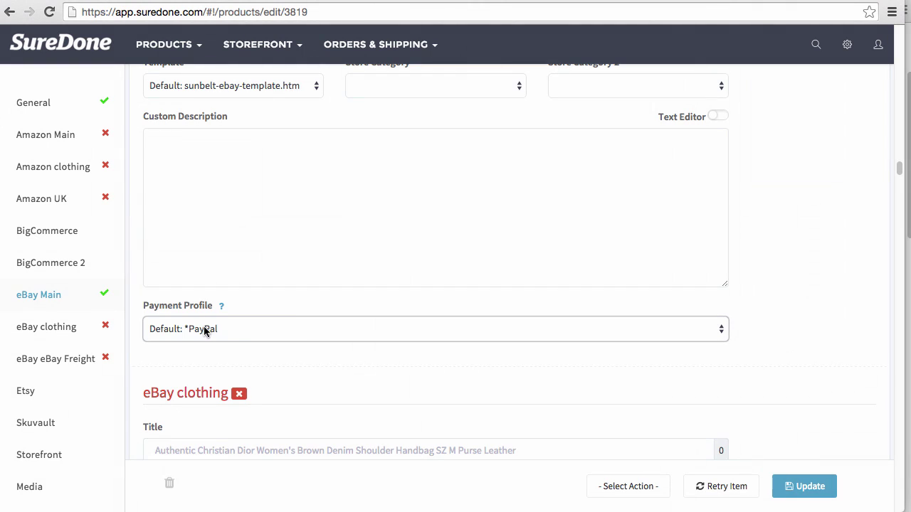
click(216, 332)
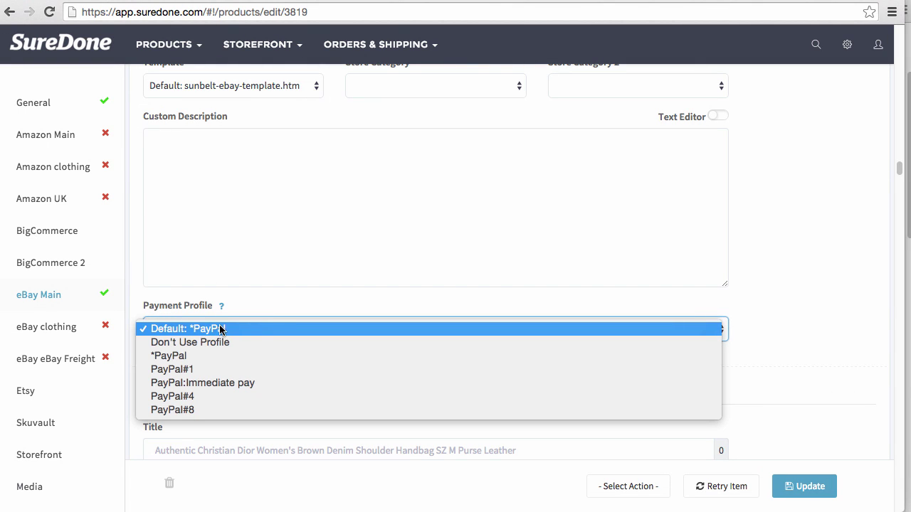
click(245, 311)
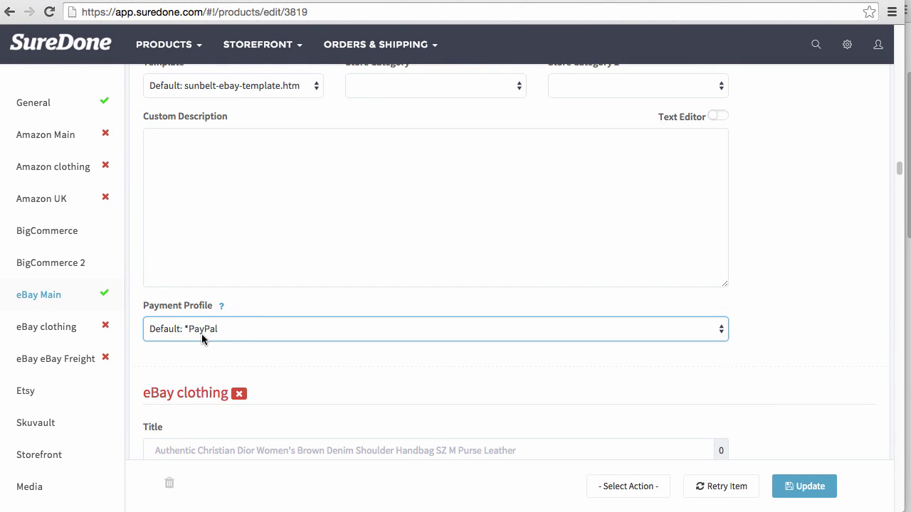
- Check the product's Shipping section shows the *Calculated UPS Ground/USPS Priority and *Returns Accepted profiles
scroll(203, 348, down, 2)
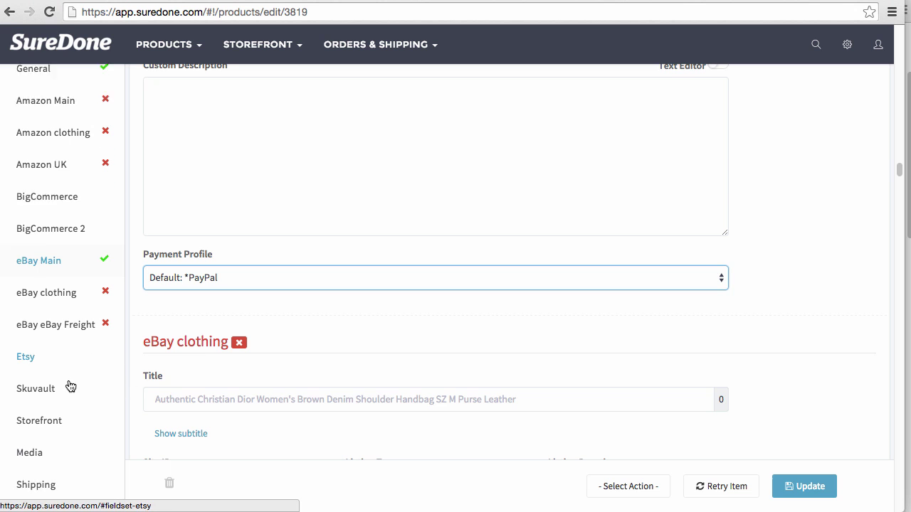
scroll(60, 420, down, 1)
click(49, 445)
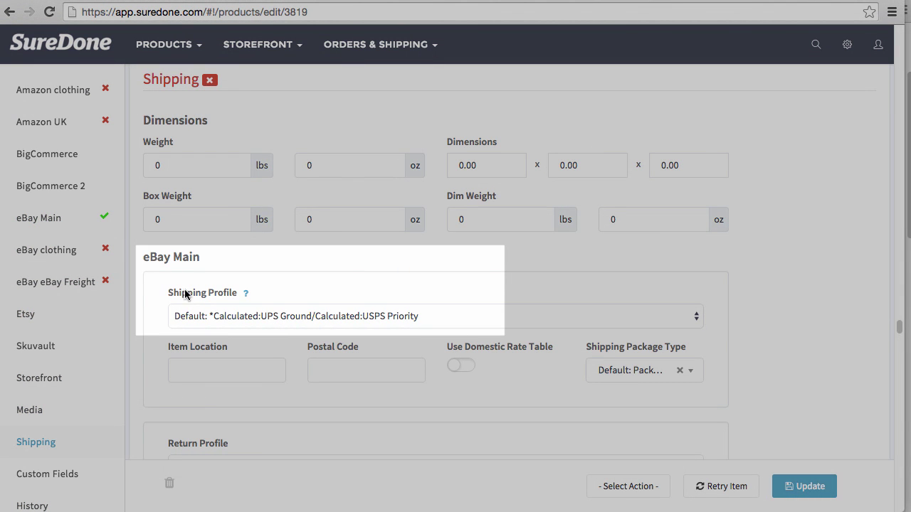
scroll(316, 321, down, 2)
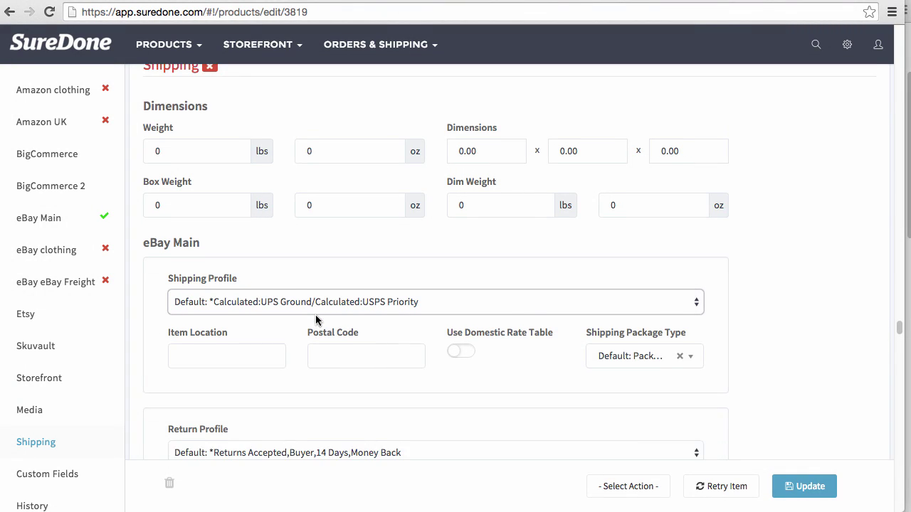
mouse_move(238, 376)
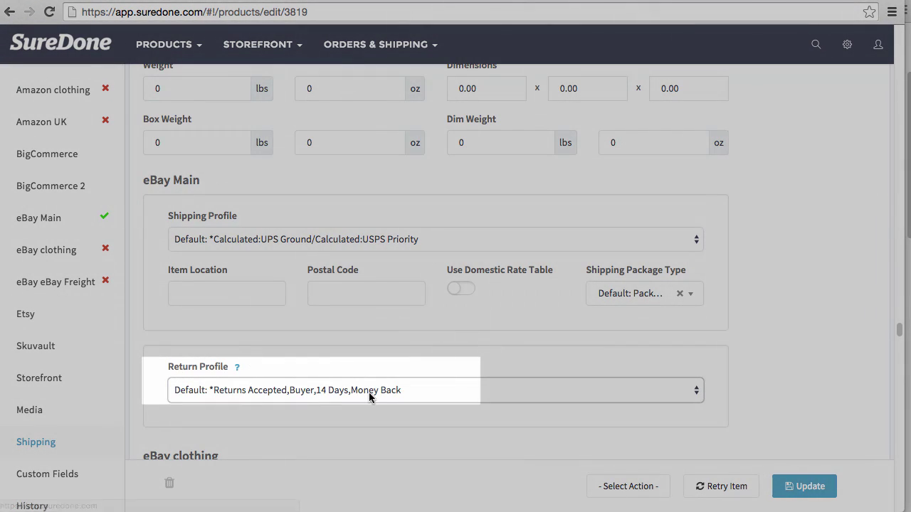